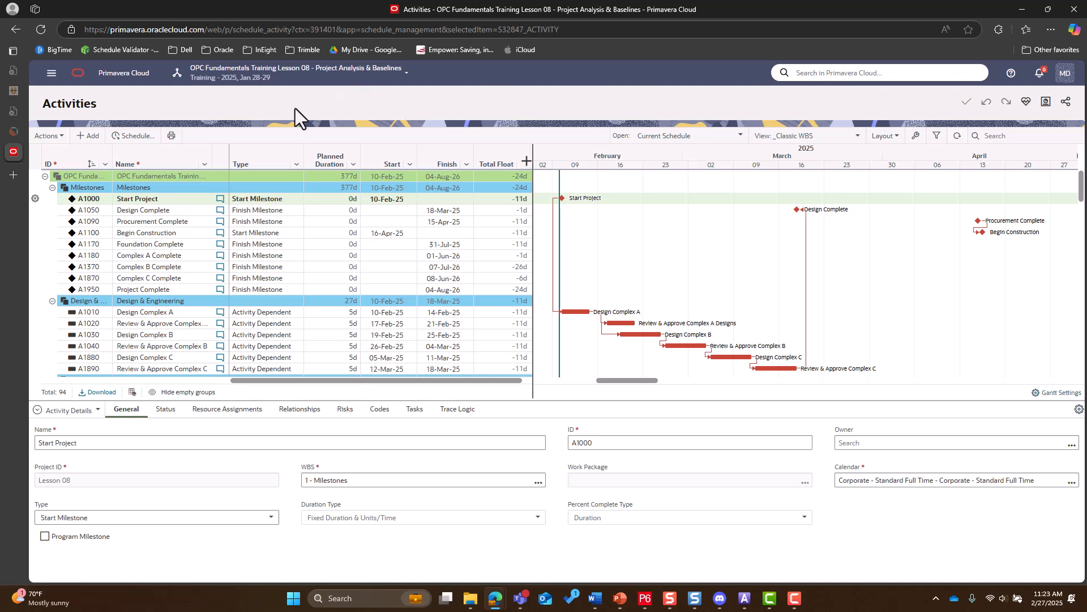
{"action": "left_click", "coordinate": [51, 73]}
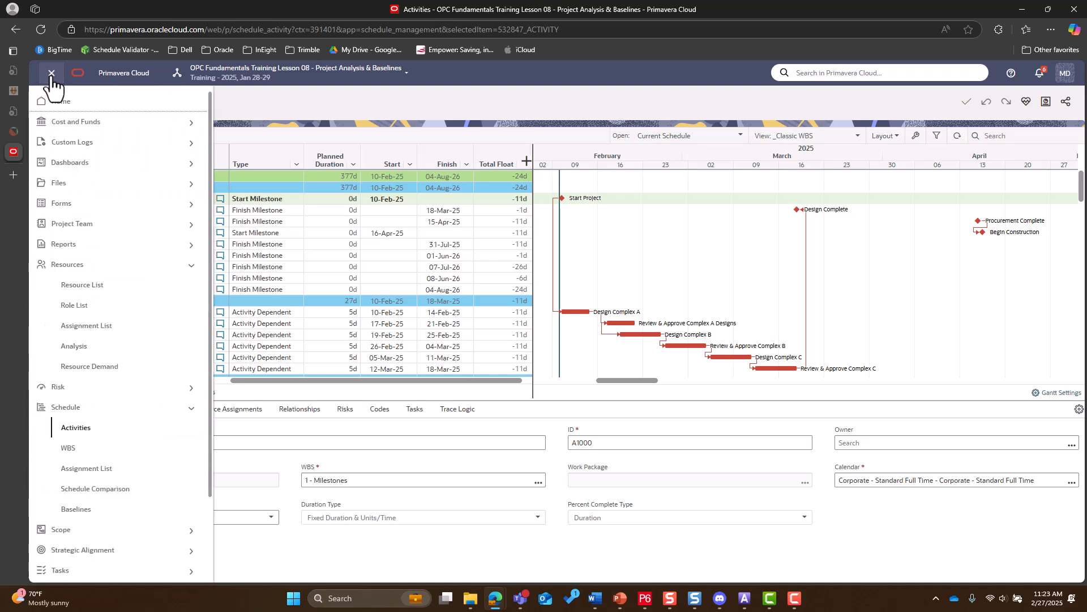
{"action": "left_click", "coordinate": [51, 74]}
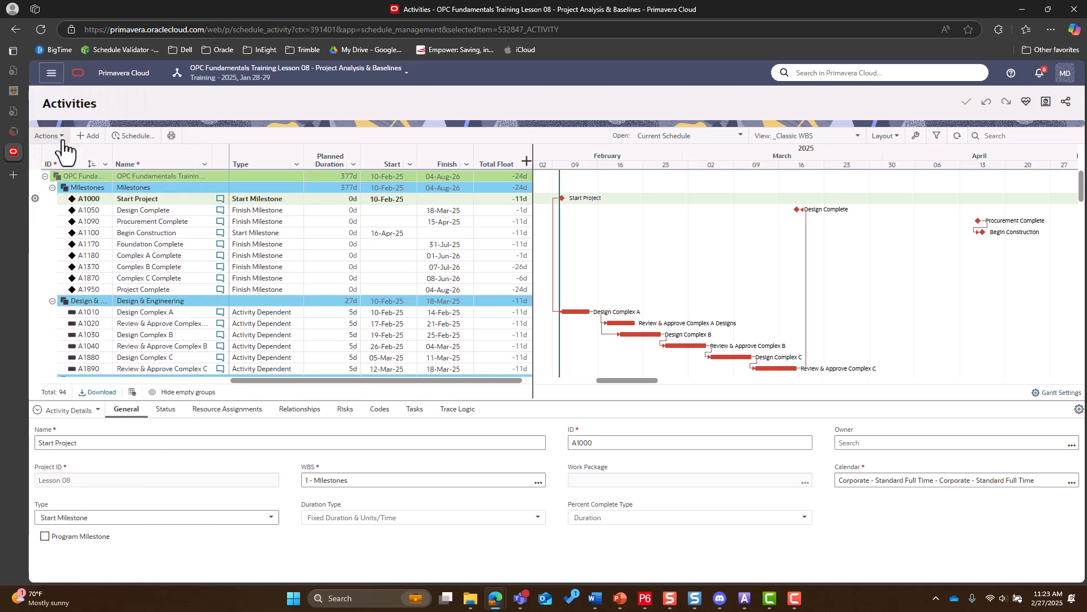
Step: Start a new baseline with Current Schedule as source and Original as type, and check the available source, type and category options
{"action": "left_click", "coordinate": [63, 142]}
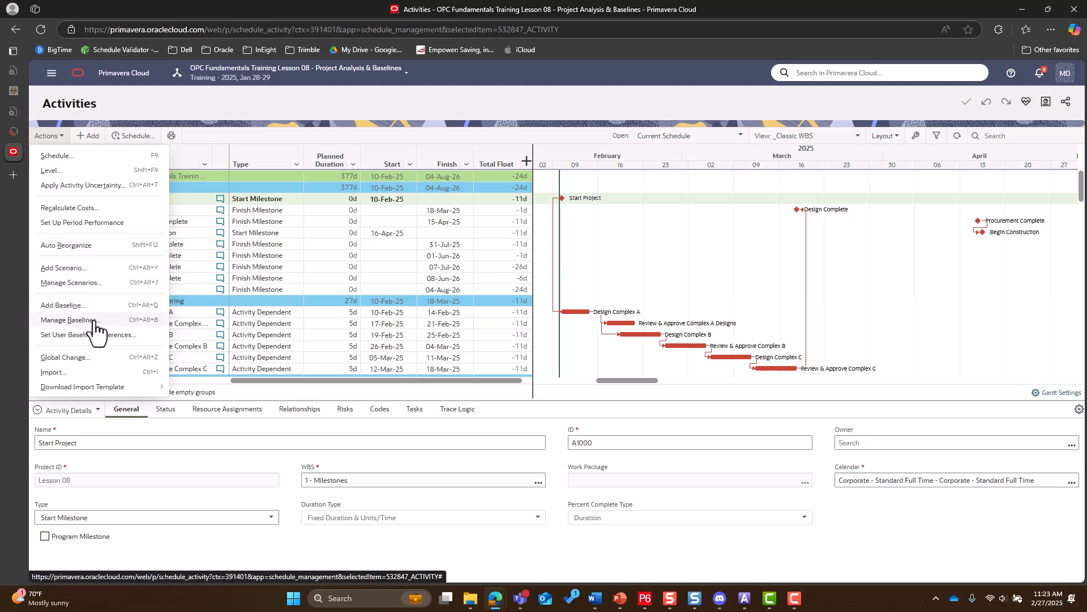
{"action": "left_click", "coordinate": [64, 305]}
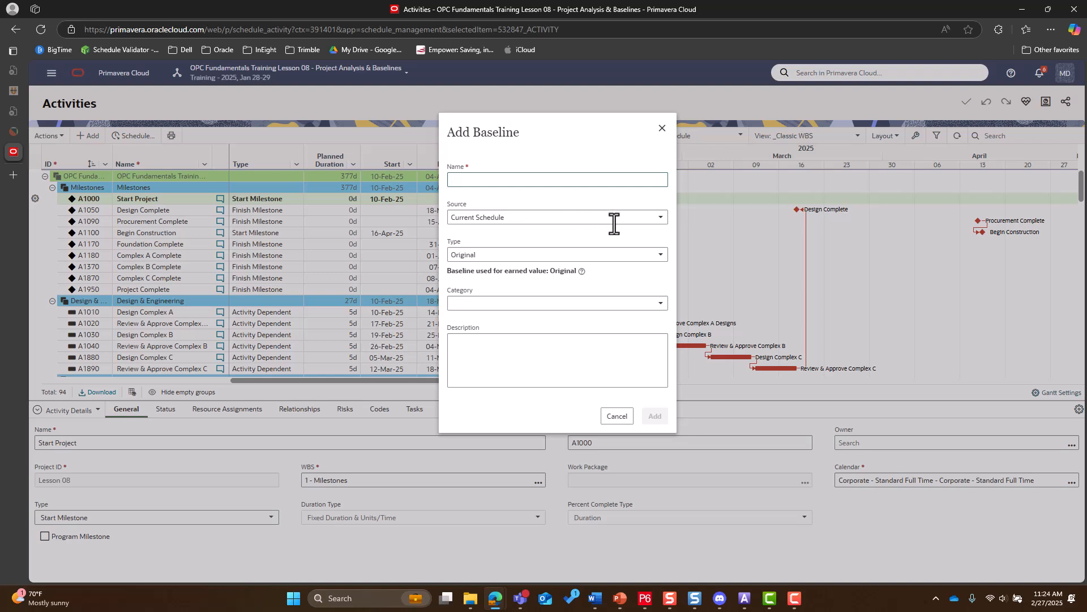
{"action": "left_click", "coordinate": [661, 219]}
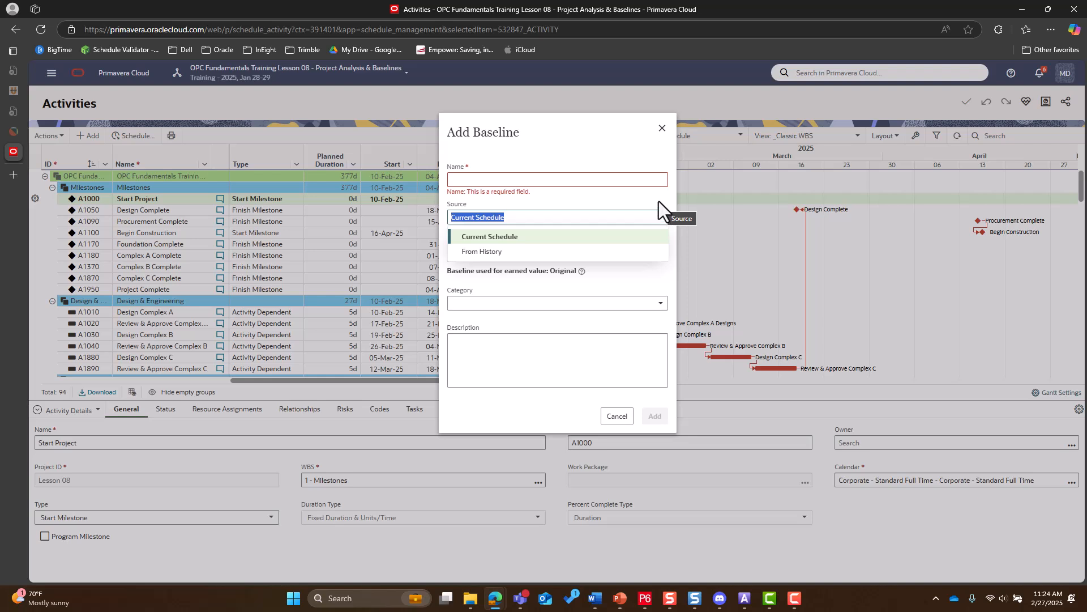
{"action": "left_click", "coordinate": [658, 202]}
{"action": "left_click", "coordinate": [661, 255]}
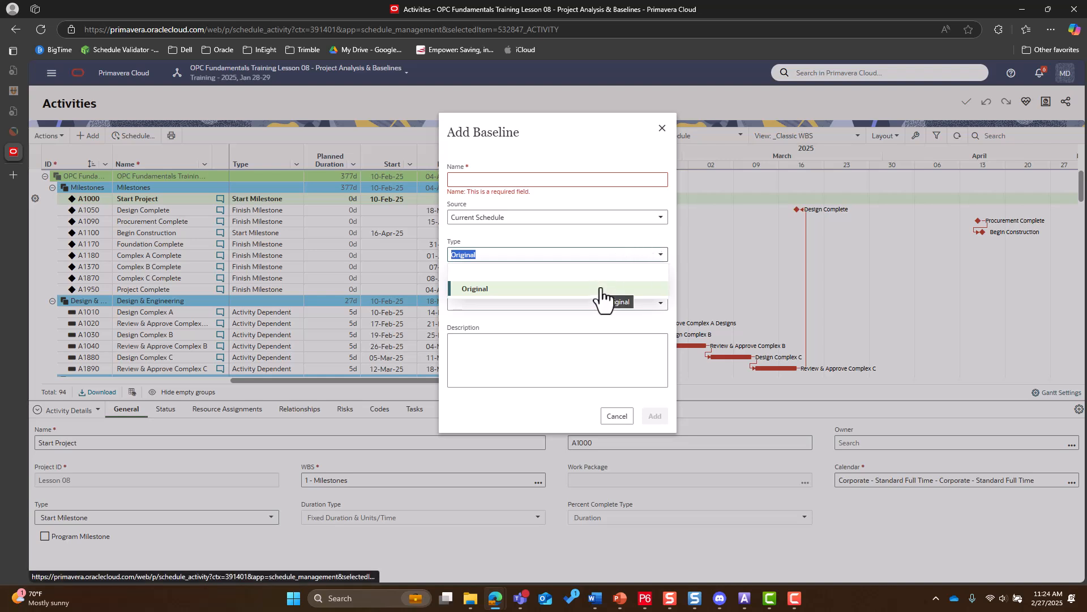
{"action": "left_click", "coordinate": [647, 242]}
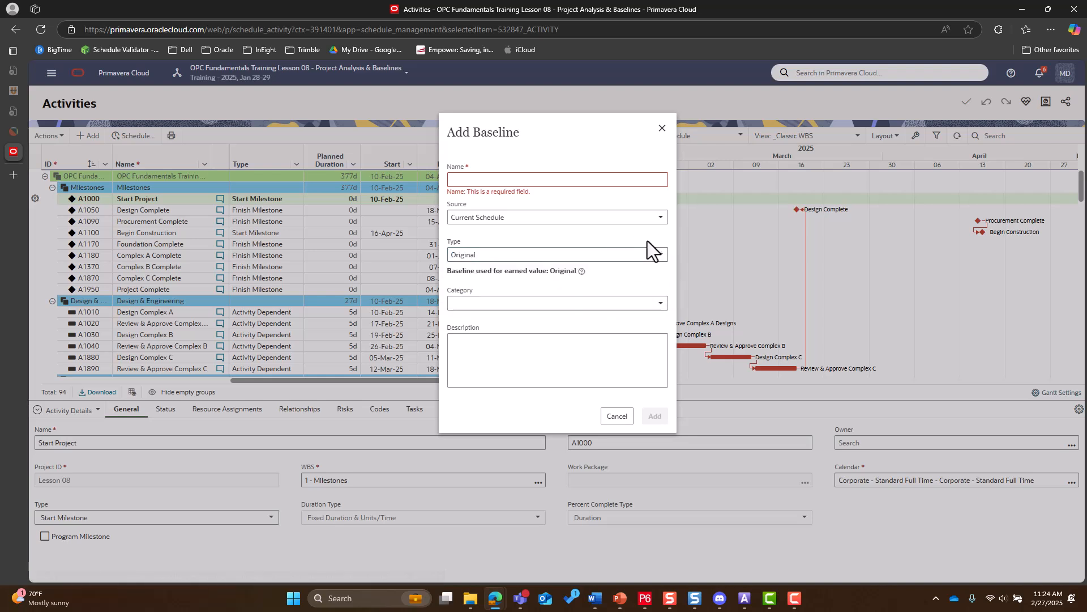
{"action": "left_click", "coordinate": [661, 309]}
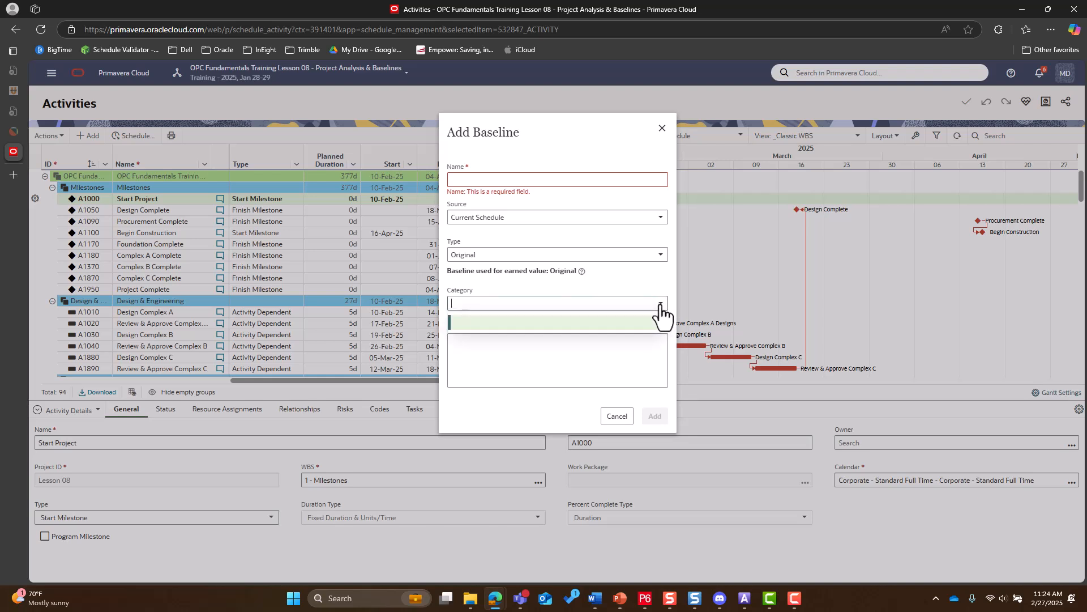
{"action": "left_click", "coordinate": [660, 306]}
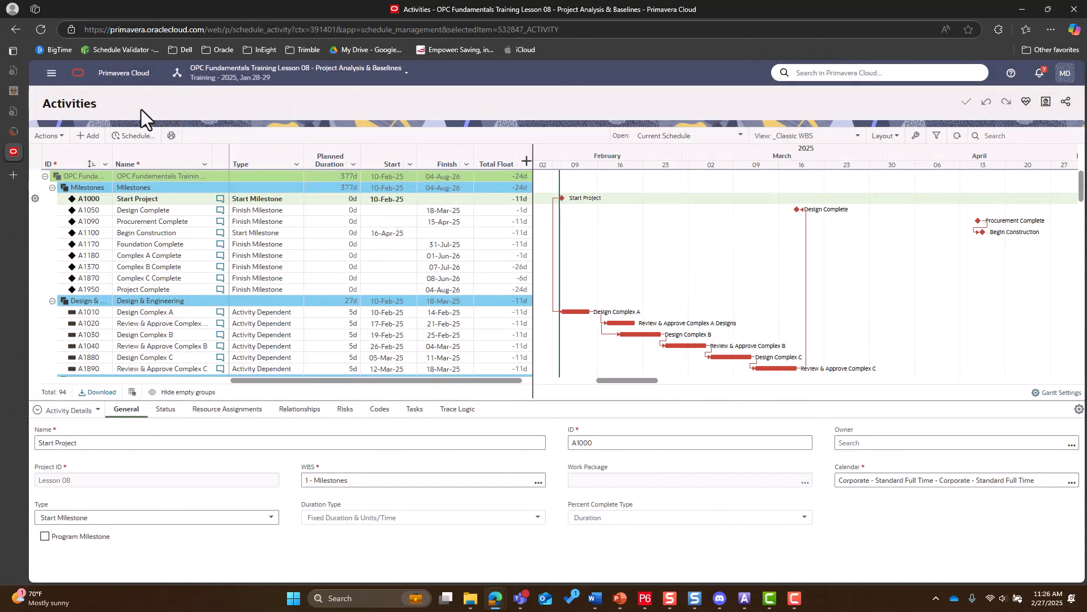
Step: Review the project's existing baselines and the type options offered for the Original Plan baseline
{"action": "left_click", "coordinate": [62, 137]}
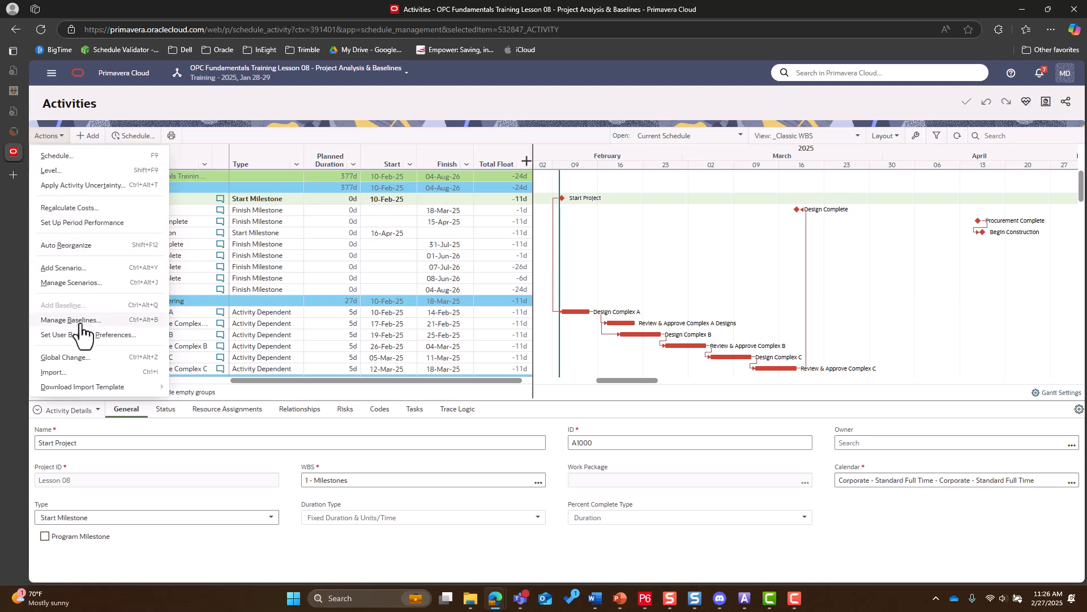
{"action": "left_click", "coordinate": [102, 320]}
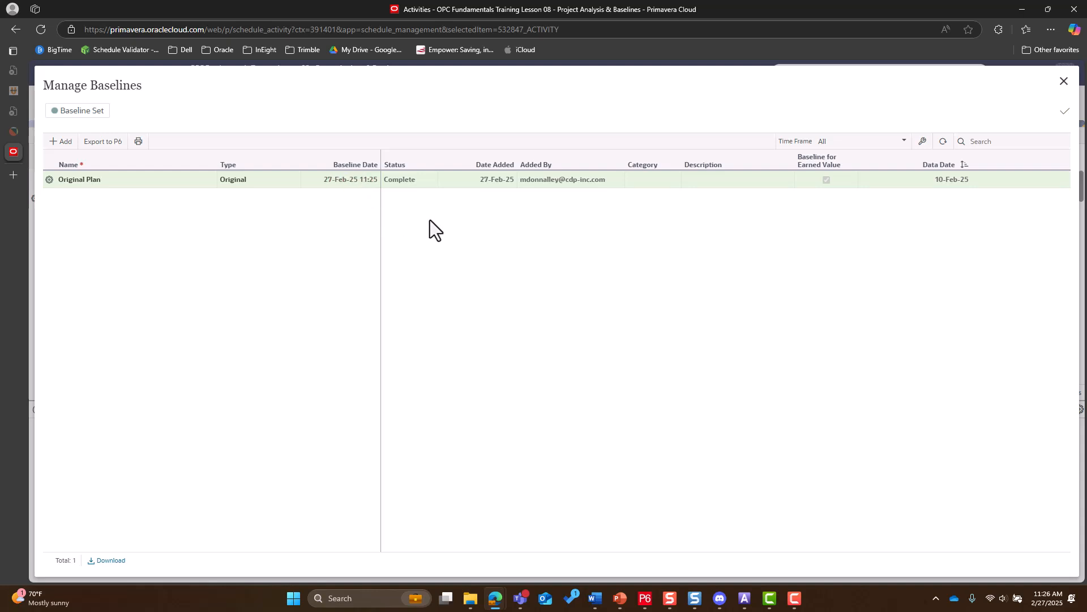
{"action": "left_click", "coordinate": [259, 182]}
{"action": "left_click", "coordinate": [293, 180]}
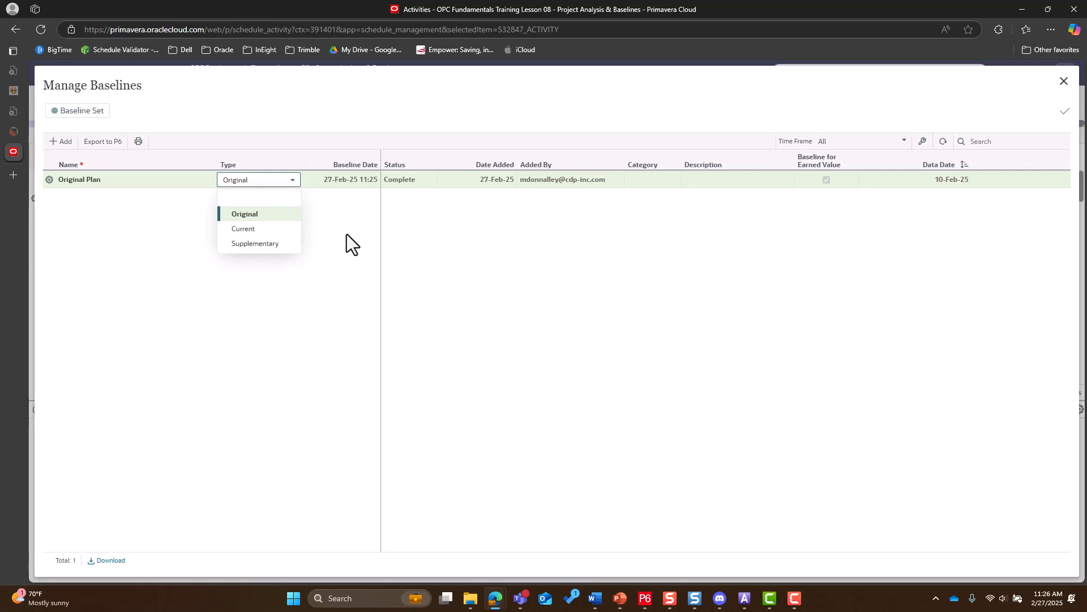
{"action": "left_click", "coordinate": [338, 250]}
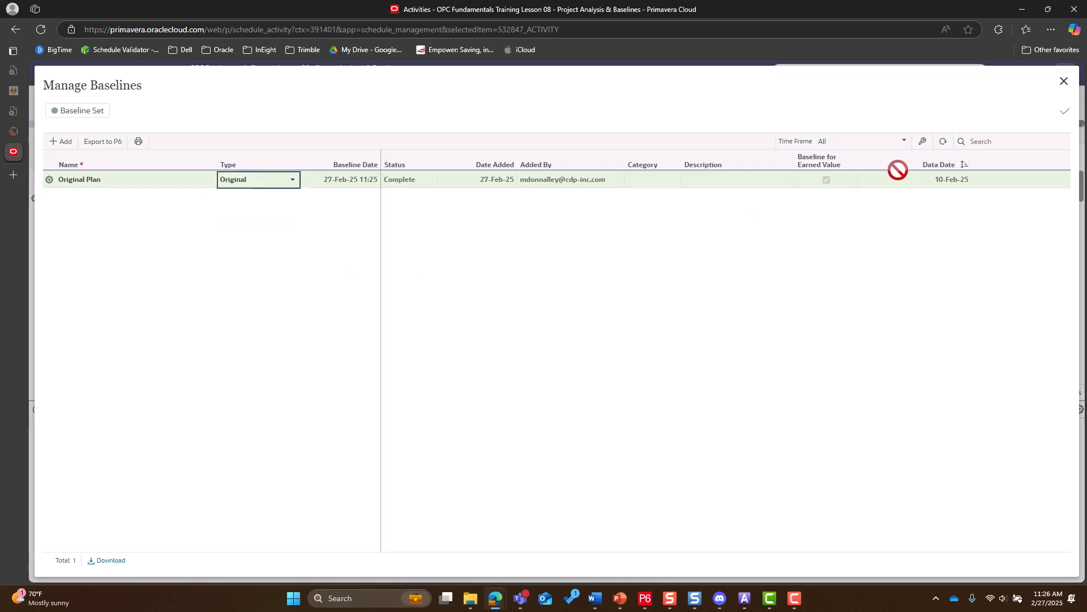
{"action": "left_click", "coordinate": [1061, 85]}
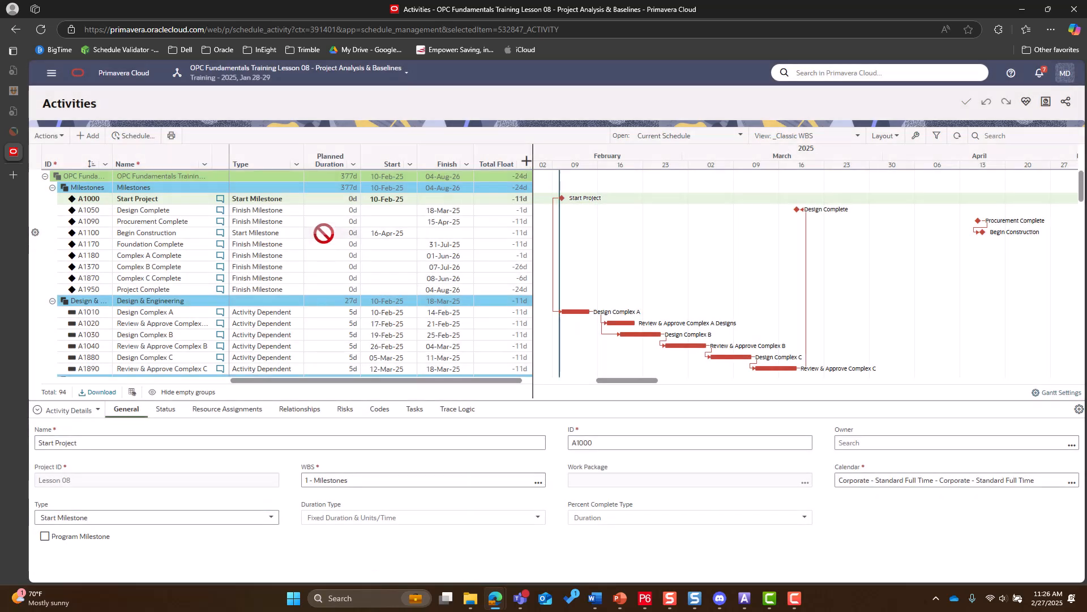
Step: Open the user baseline preferences and view the baselines available for Baseline 1
{"action": "left_click", "coordinate": [52, 136]}
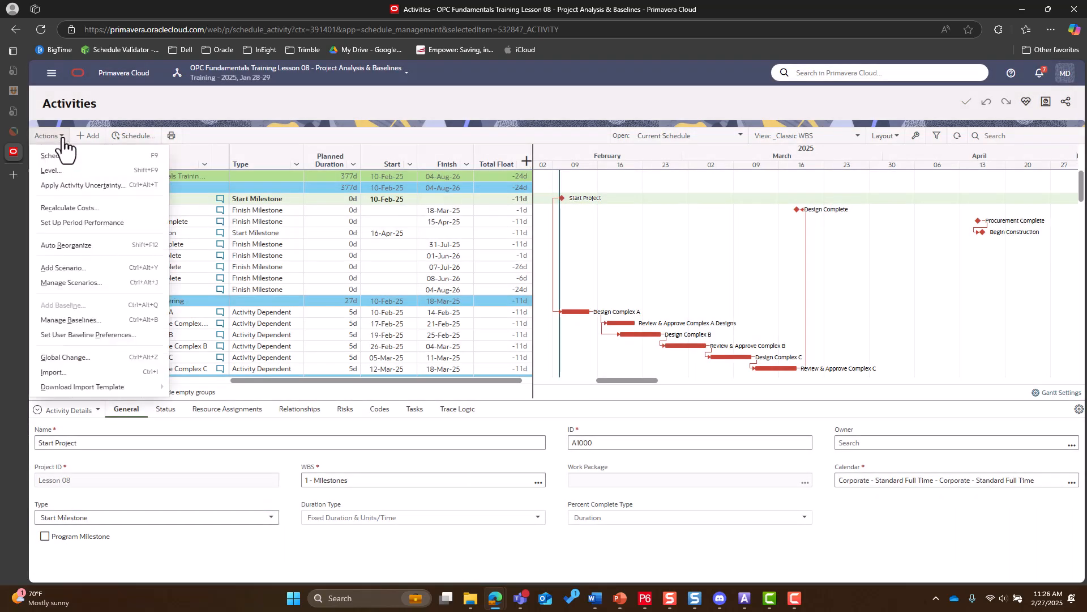
{"action": "left_click", "coordinate": [89, 338]}
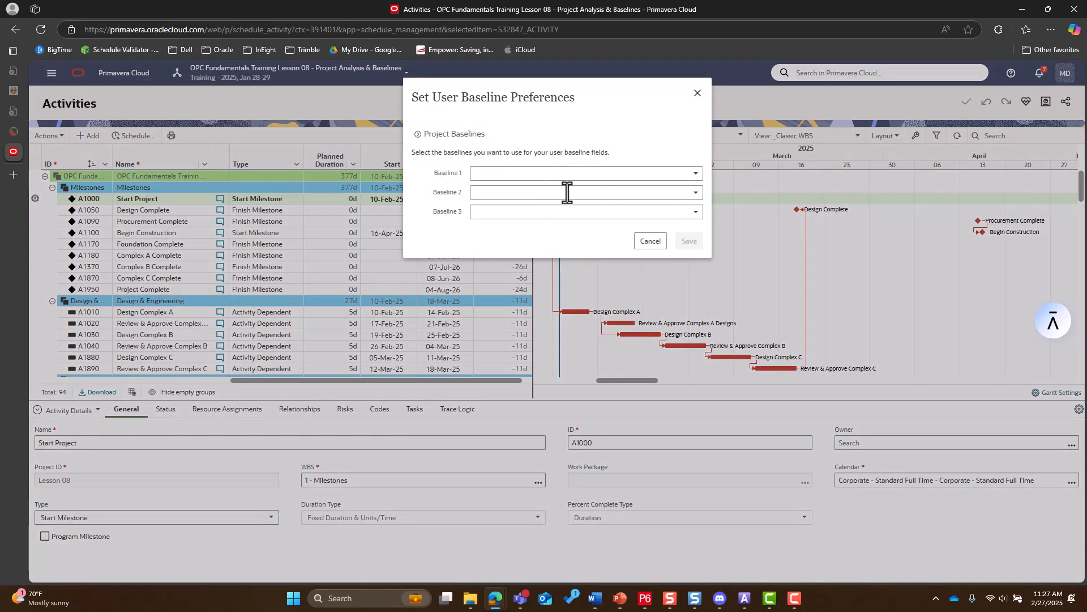
{"action": "left_click", "coordinate": [696, 175]}
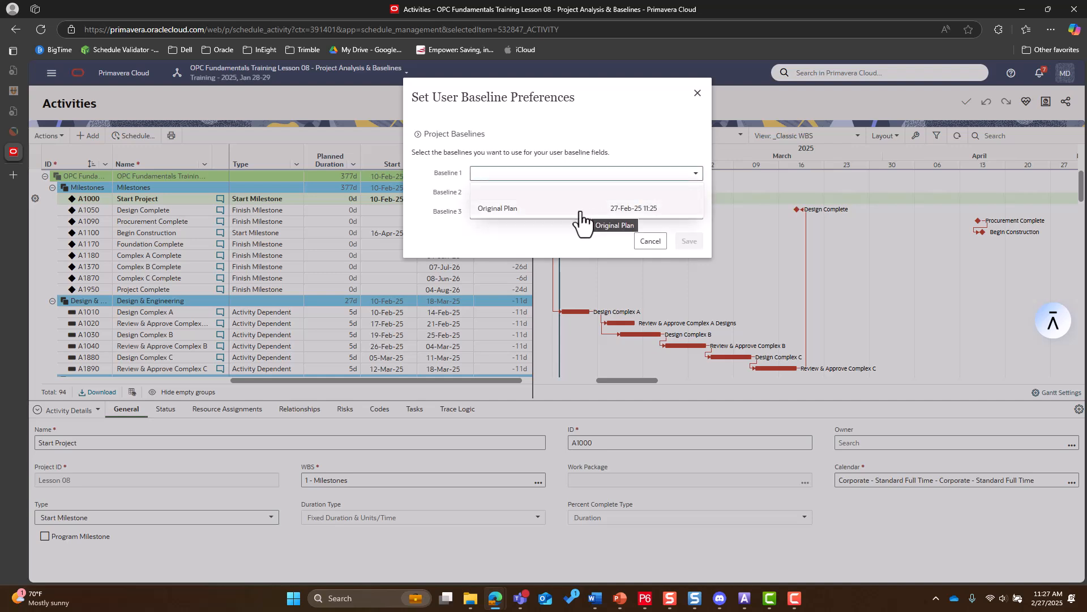
{"action": "left_click", "coordinate": [572, 239]}
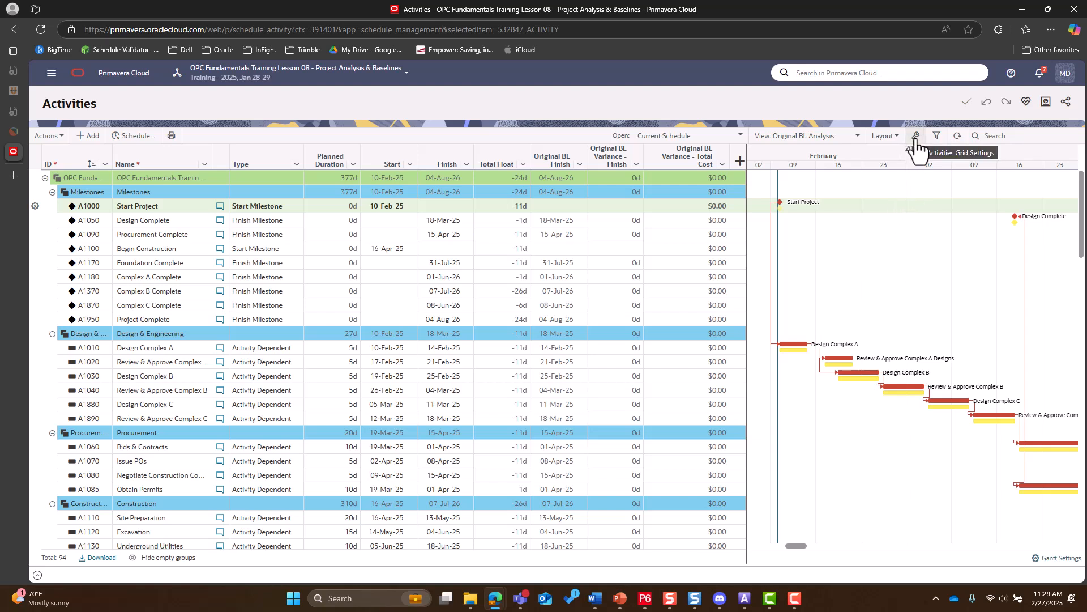
Step: Search the available columns of the Original BL Analysis view for "original bl" and "current bl" fields
{"action": "left_click", "coordinate": [916, 137]}
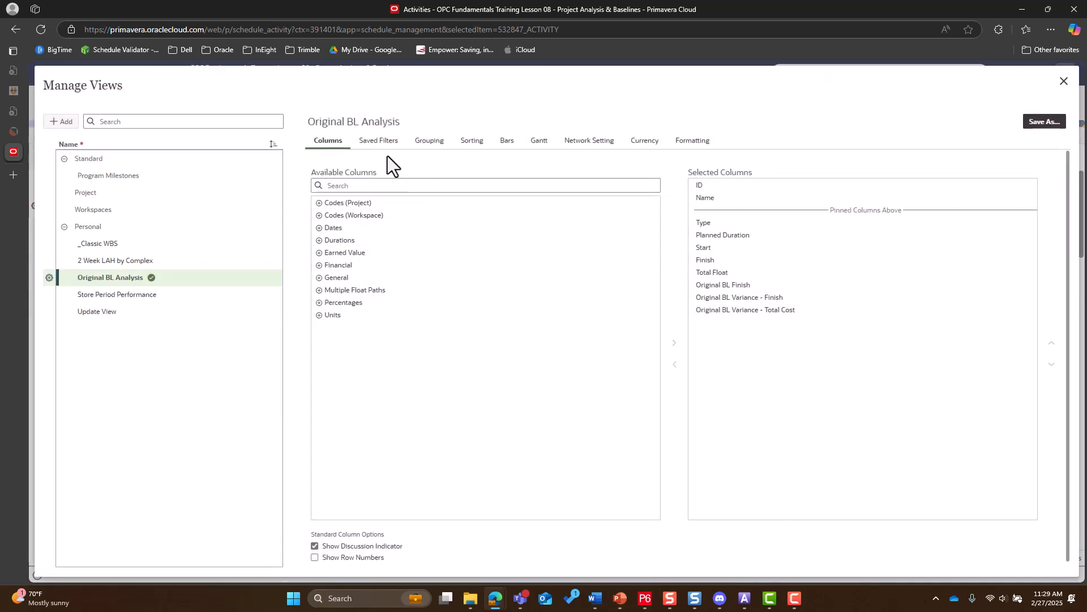
{"action": "left_click", "coordinate": [365, 187]}
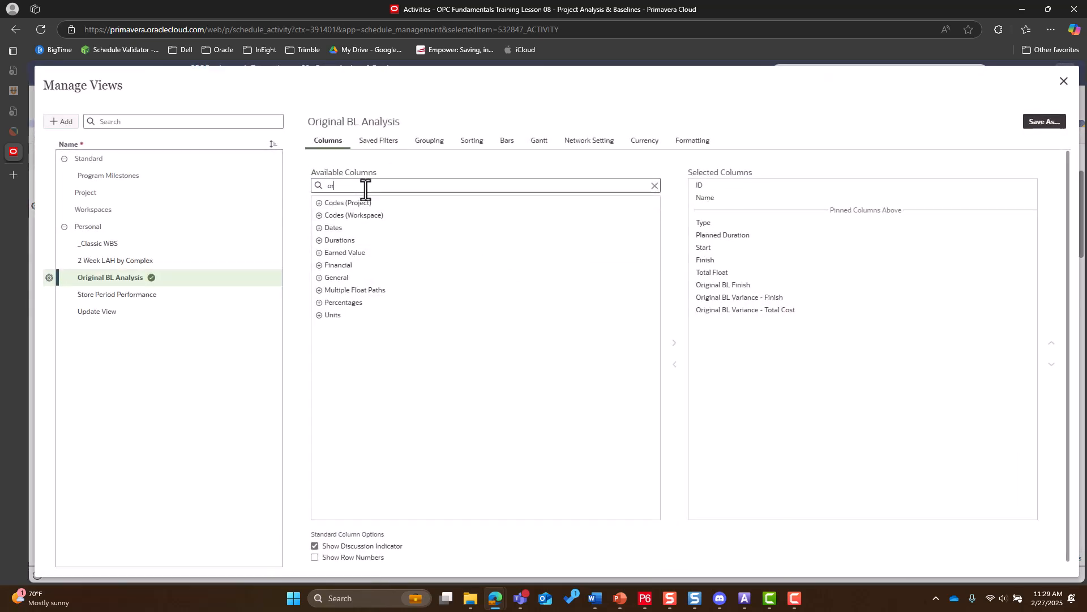
{"action": "type", "text": "original bl"}
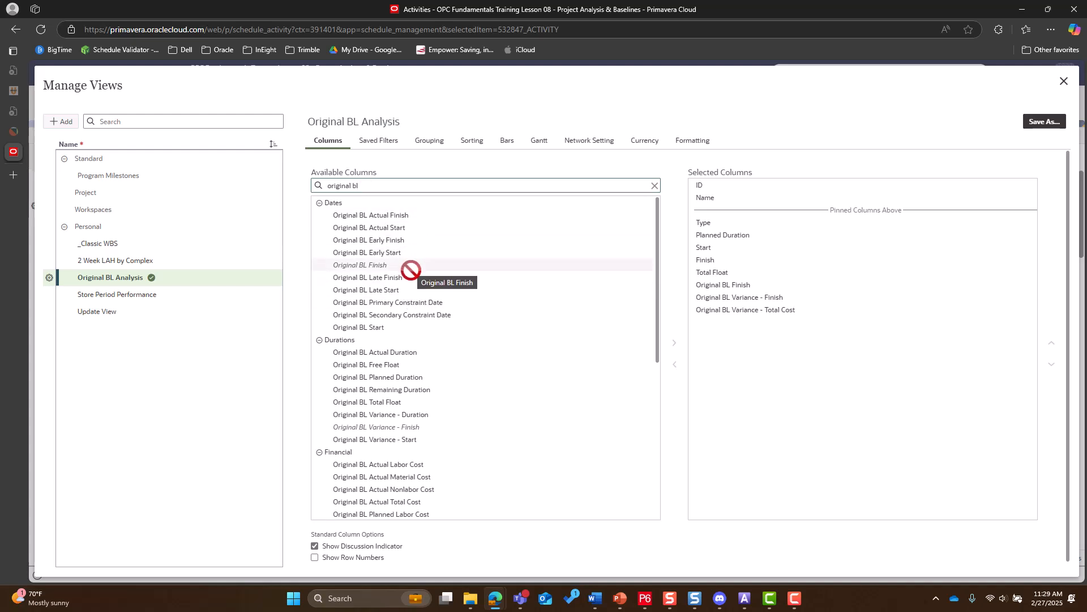
{"action": "double_click", "coordinate": [343, 186]}
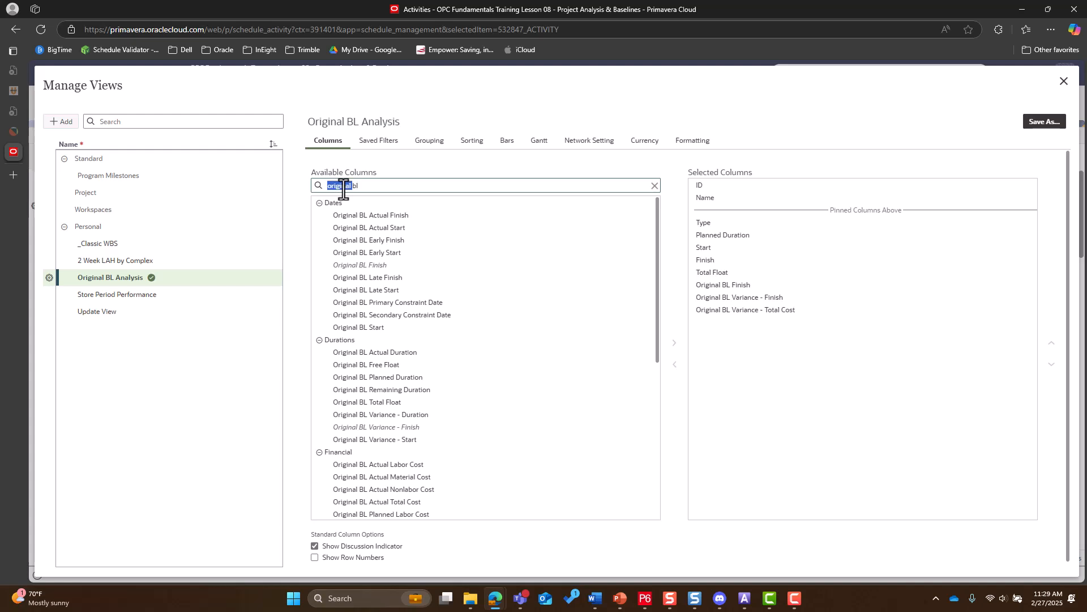
{"action": "type", "text": "current"}
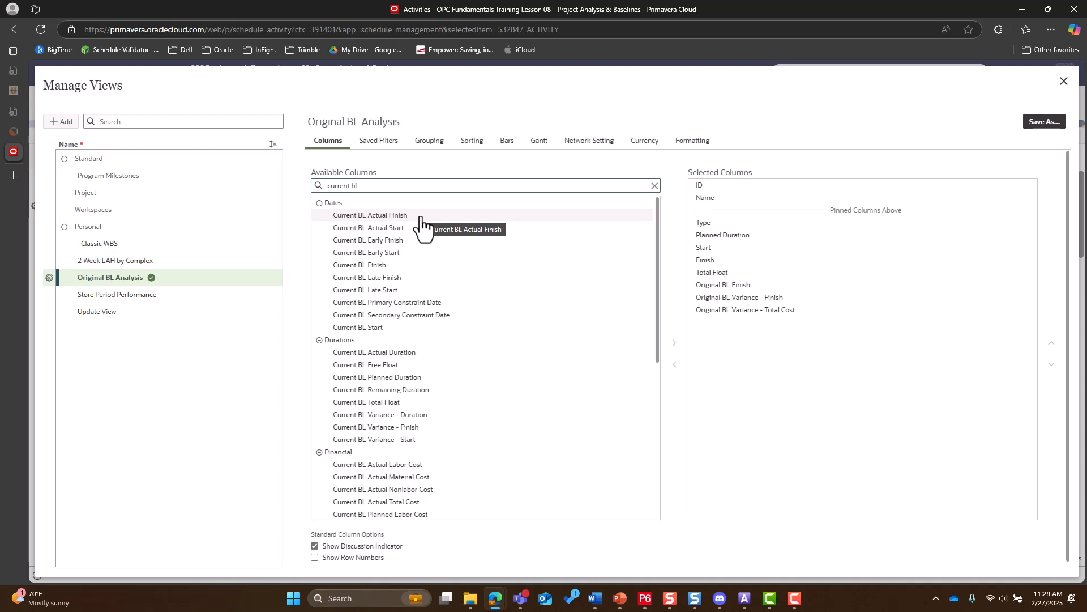
Step: Remove the yellow Original Baseline bar from the Original BL Analysis view's bar configuration
{"action": "left_click", "coordinate": [507, 142]}
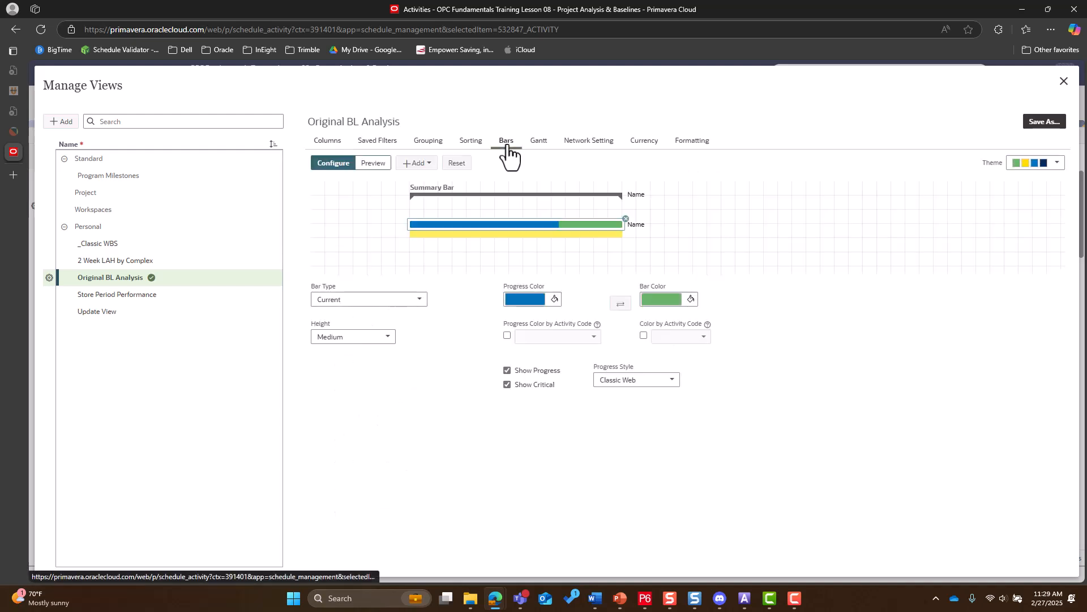
{"action": "left_click", "coordinate": [465, 237]}
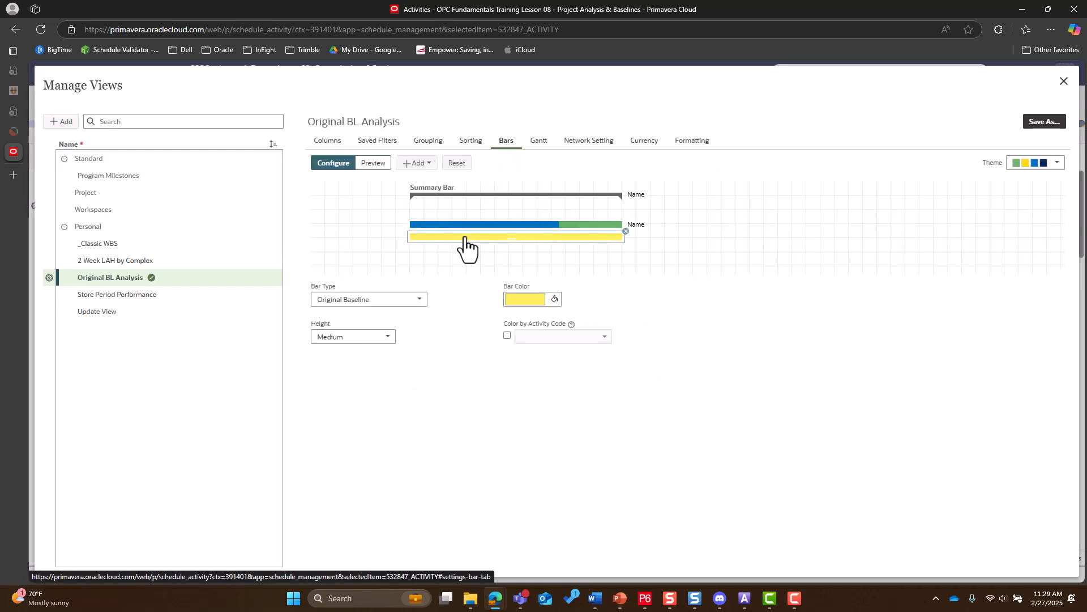
{"action": "left_click", "coordinate": [626, 232]}
Step: Add a new Gantt bar of type Original Baseline, color it yellow, and apply the change to the view
{"action": "left_click", "coordinate": [417, 164]}
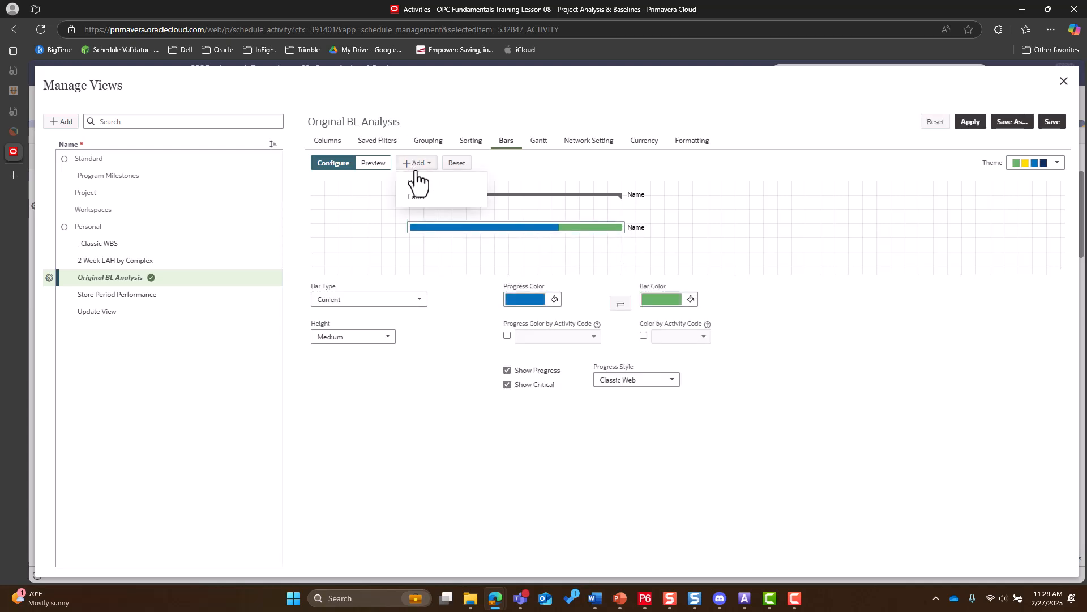
{"action": "left_click", "coordinate": [422, 184]}
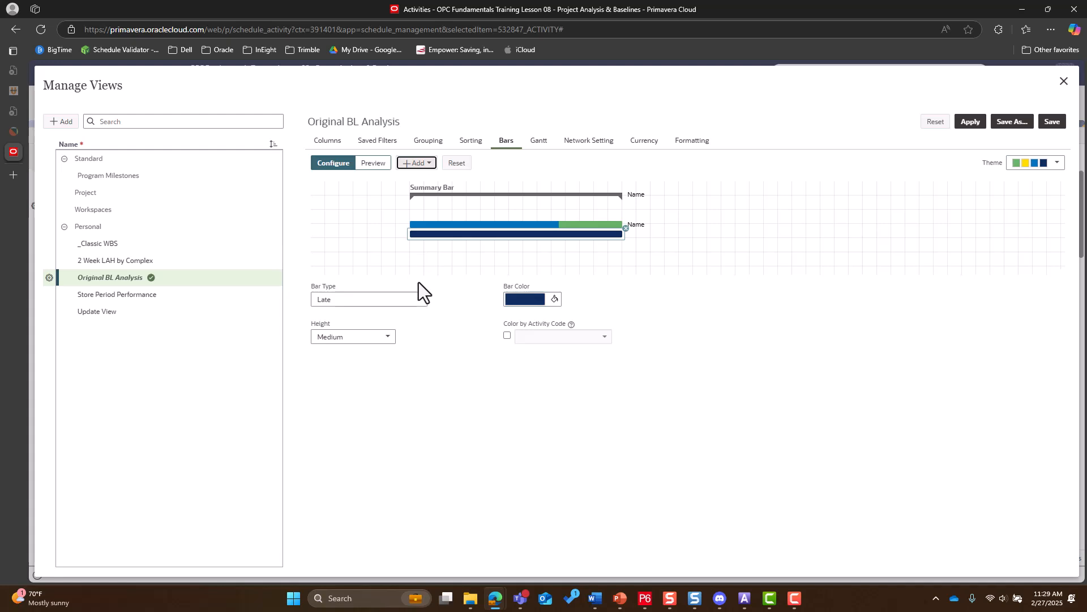
{"action": "left_click", "coordinate": [418, 300]}
{"action": "left_click", "coordinate": [379, 392]}
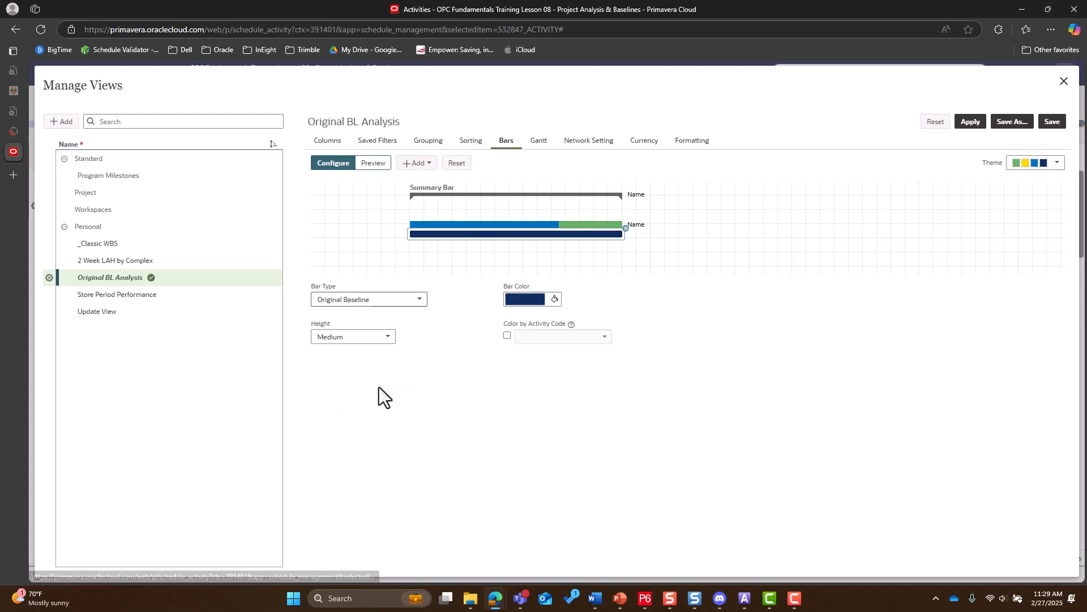
{"action": "left_click", "coordinate": [521, 307]}
{"action": "left_click", "coordinate": [519, 337]}
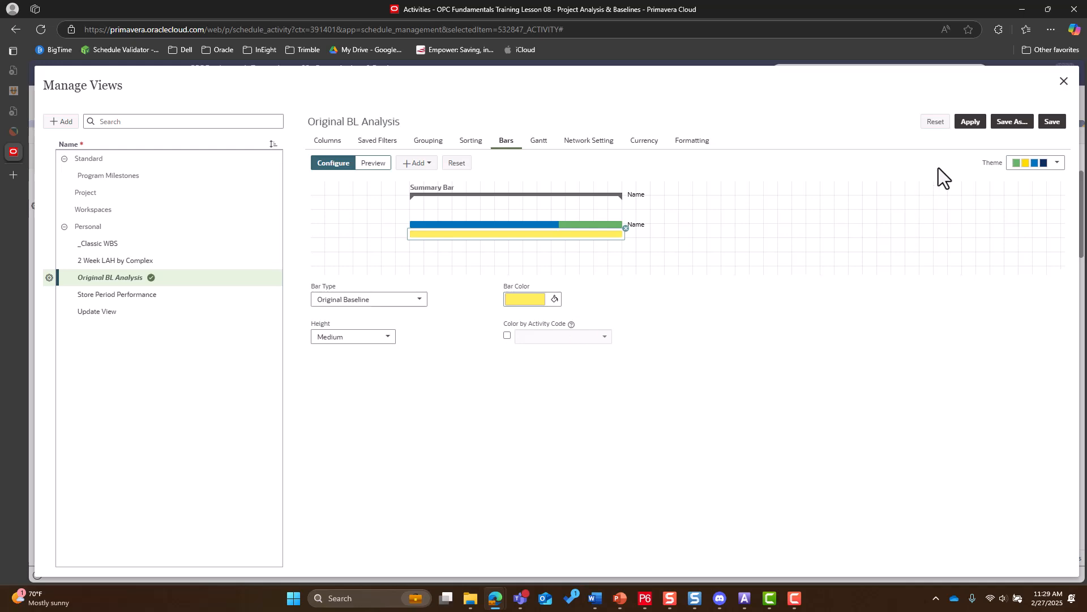
{"action": "left_click", "coordinate": [969, 122]}
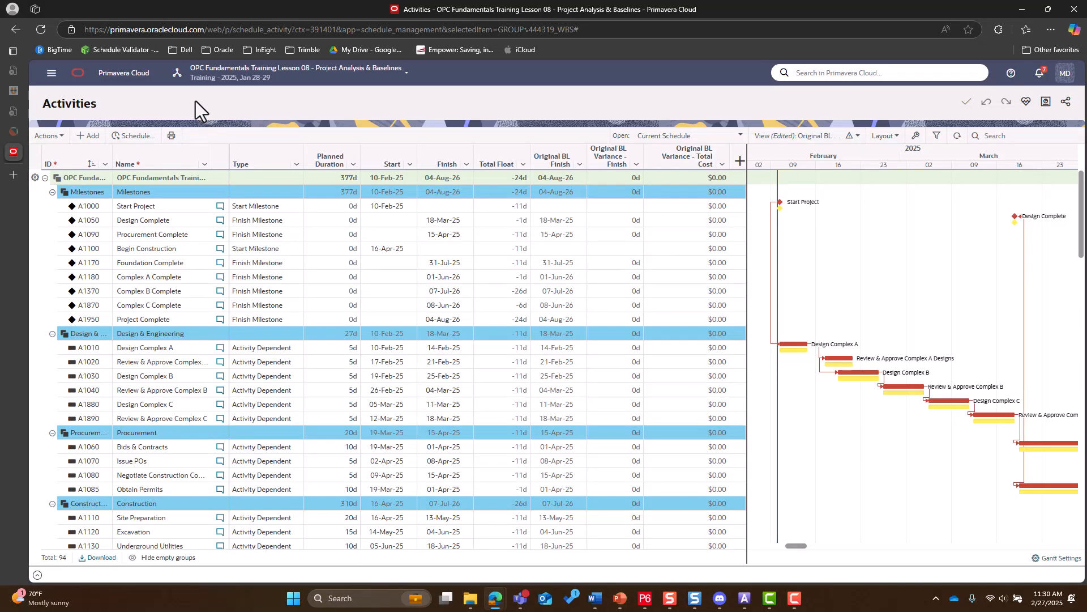
Step: Open the Original Plan baseline from the project's baseline list and acknowledge the baseline notice
{"action": "left_click", "coordinate": [55, 137]}
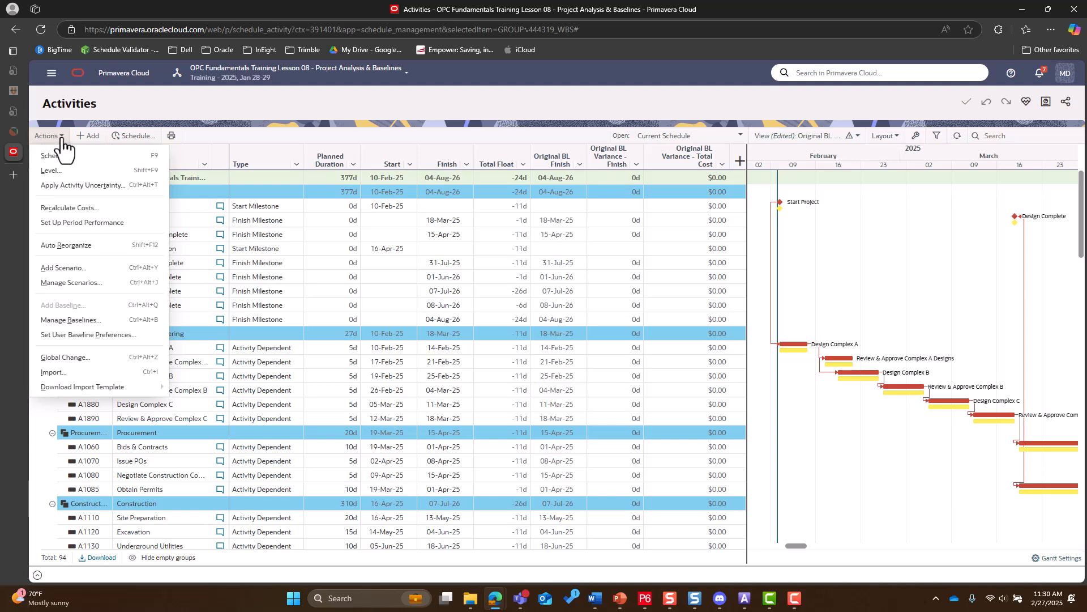
{"action": "left_click", "coordinate": [104, 322]}
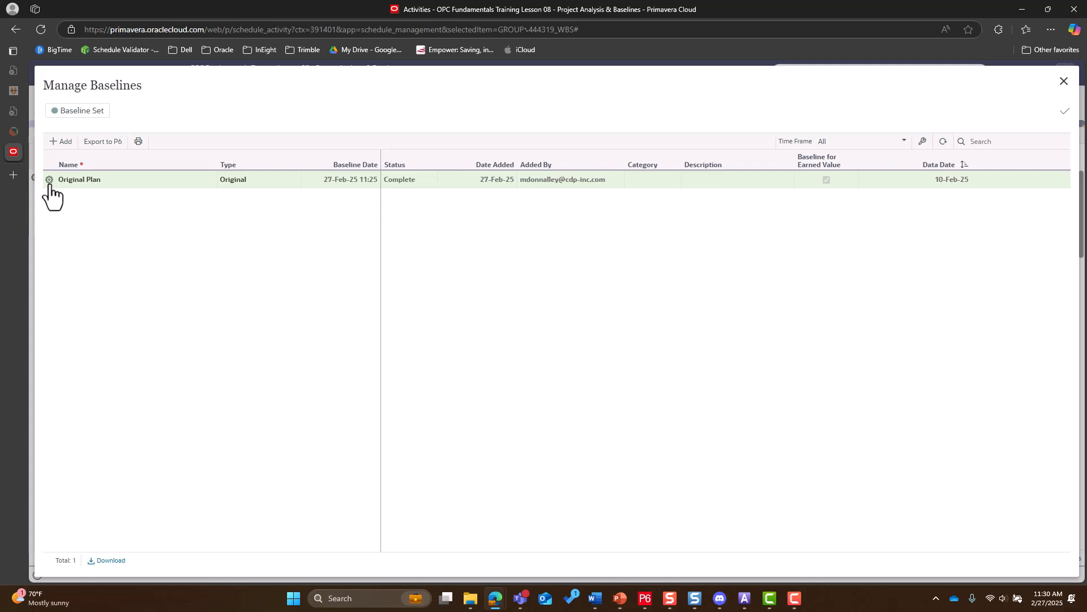
{"action": "left_click", "coordinate": [49, 180]}
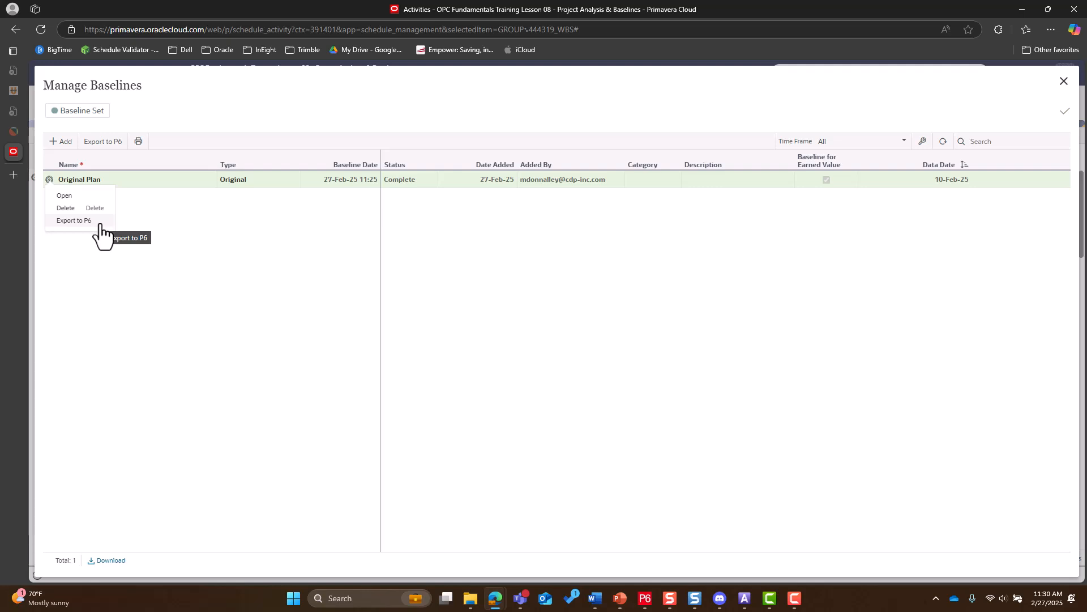
{"action": "left_click", "coordinate": [83, 197]}
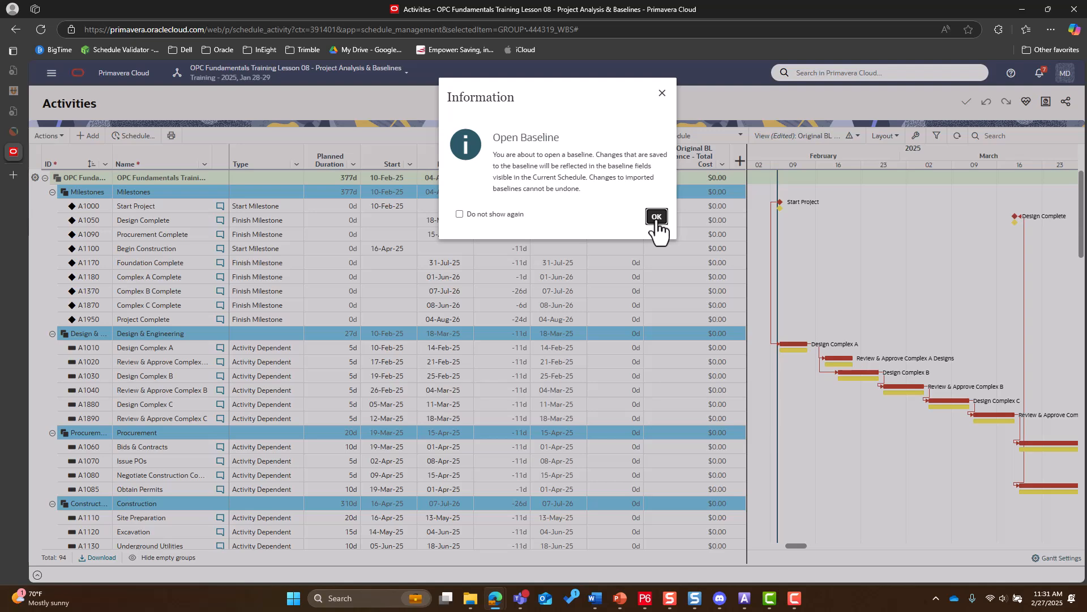
{"action": "left_click", "coordinate": [656, 218]}
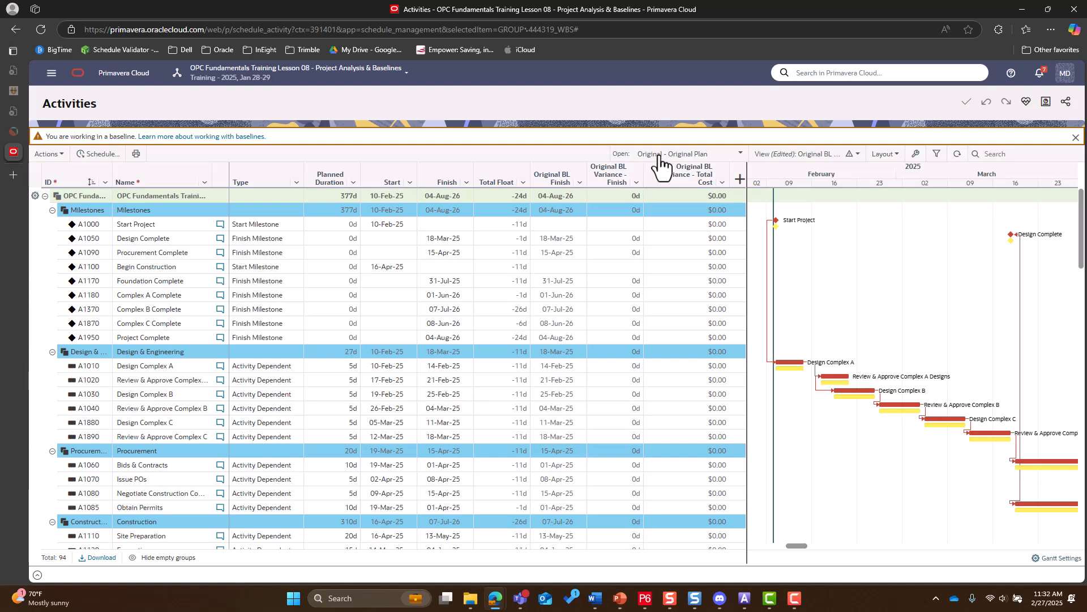
Step: Switch from the Original Plan baseline back to the Current Schedule and acknowledge the notice
{"action": "left_click", "coordinate": [680, 156]}
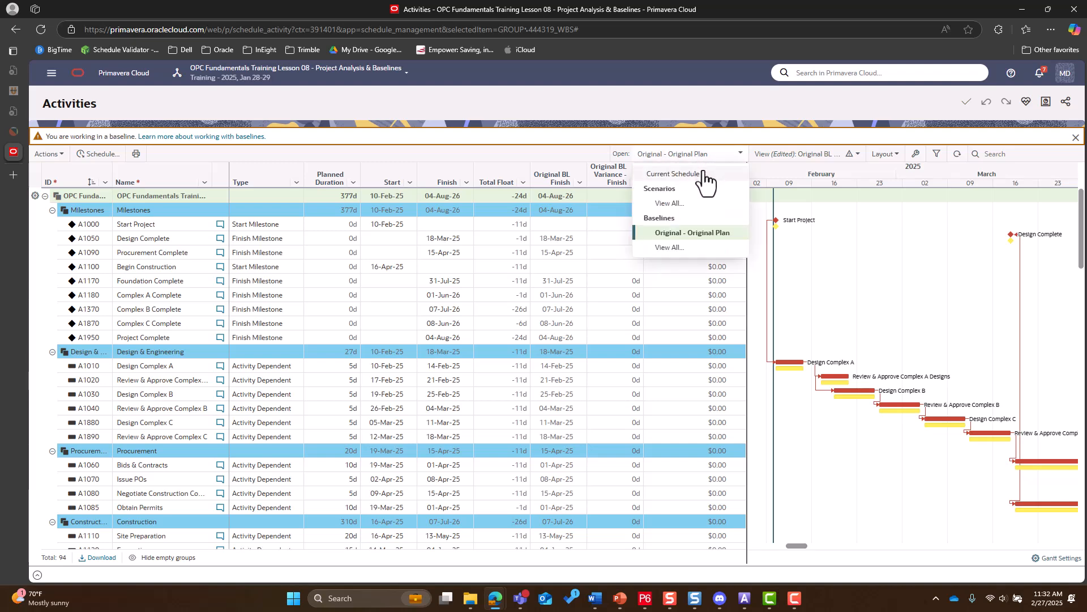
{"action": "left_click", "coordinate": [703, 175]}
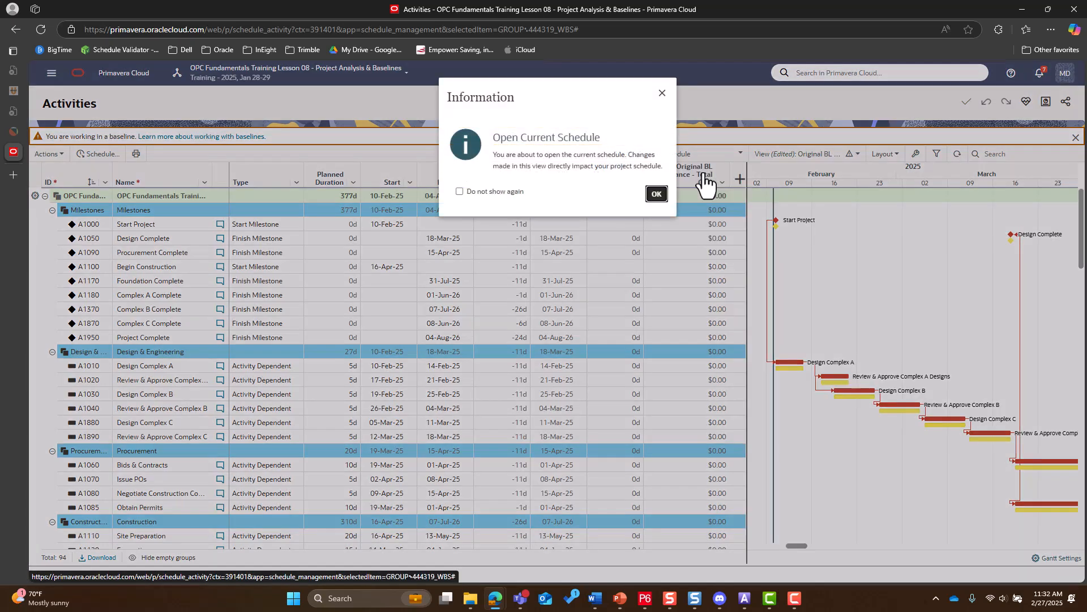
{"action": "left_click", "coordinate": [655, 195]}
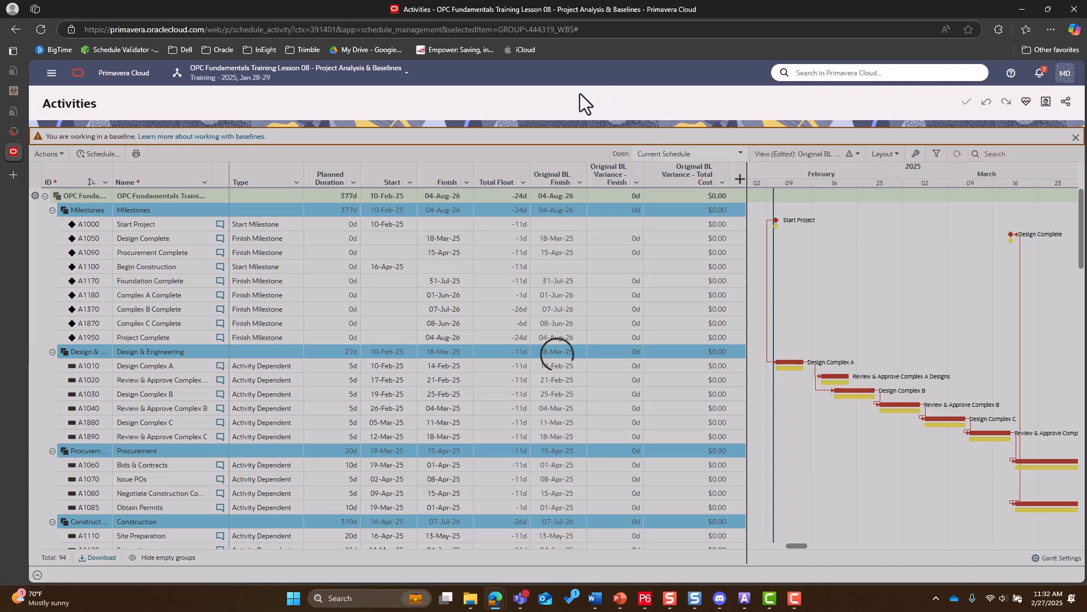